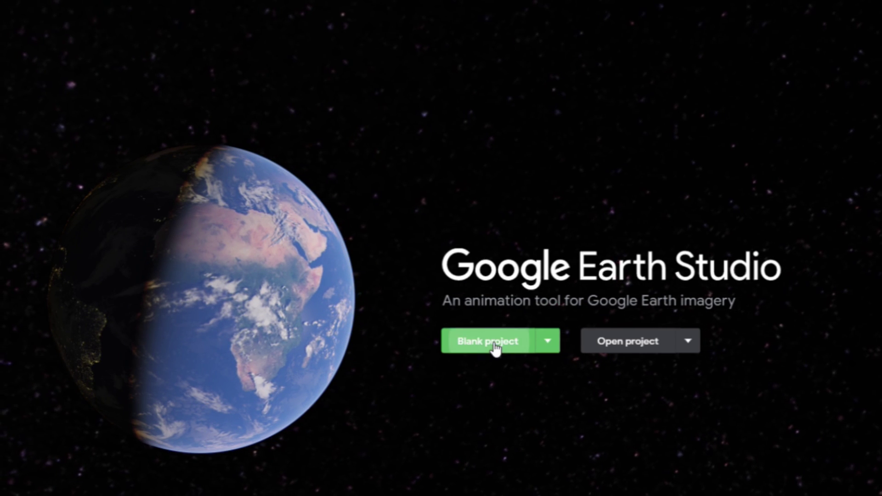
# - Create a blank Google Earth Studio project named Testing at 24 FPS
pyautogui.click(496, 349)
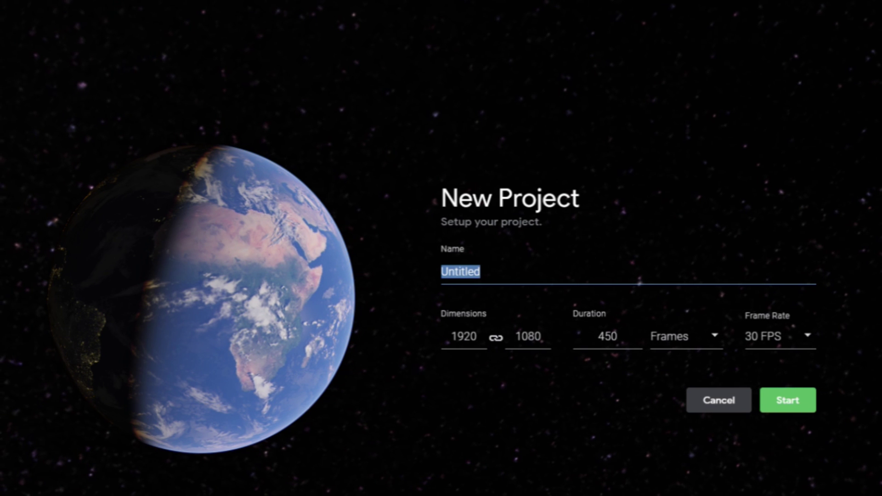
pyautogui.write('Test')
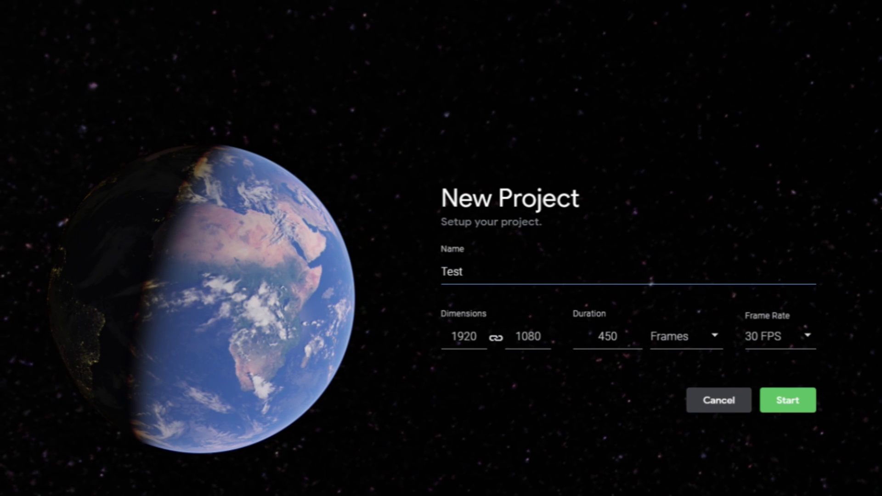
pyautogui.write('ing')
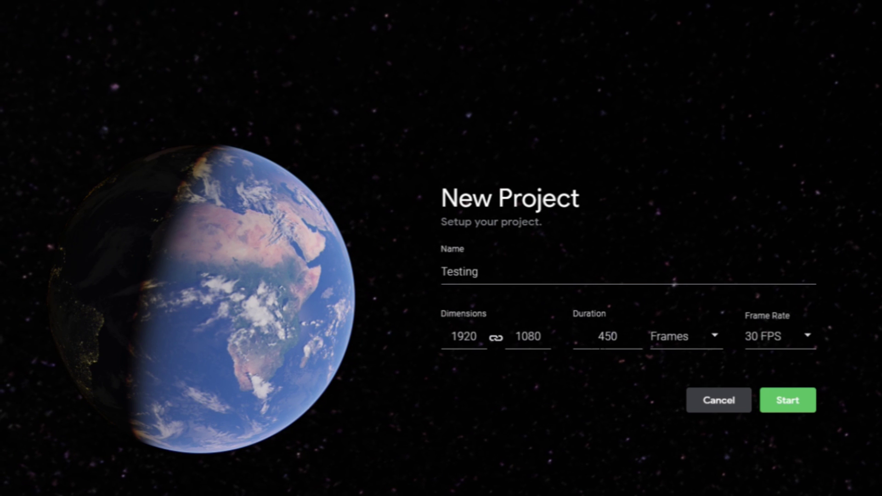
pyautogui.click(779, 341)
pyautogui.click(777, 366)
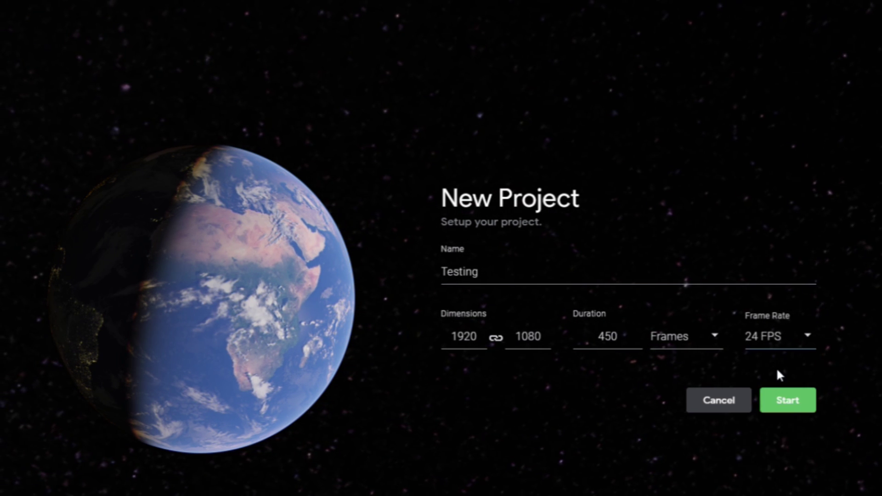
pyautogui.click(786, 403)
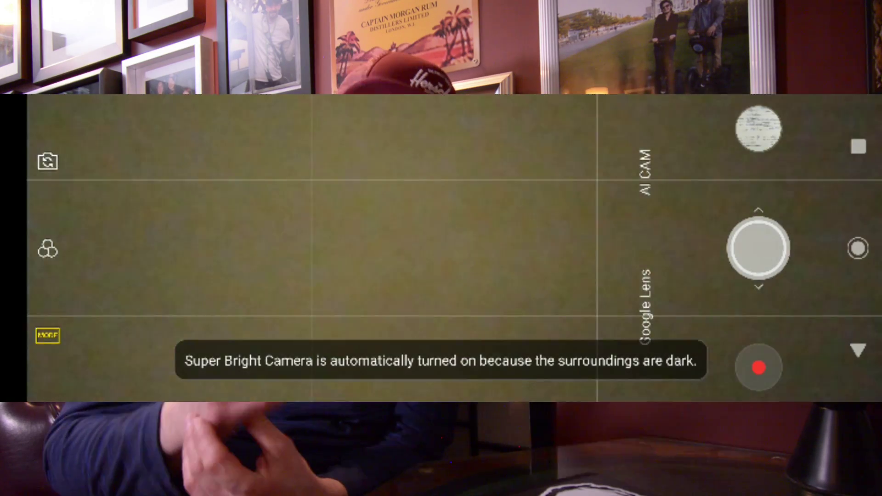
# - Switch the phone camera to Time-lapse mode
pyautogui.click(302, 295)
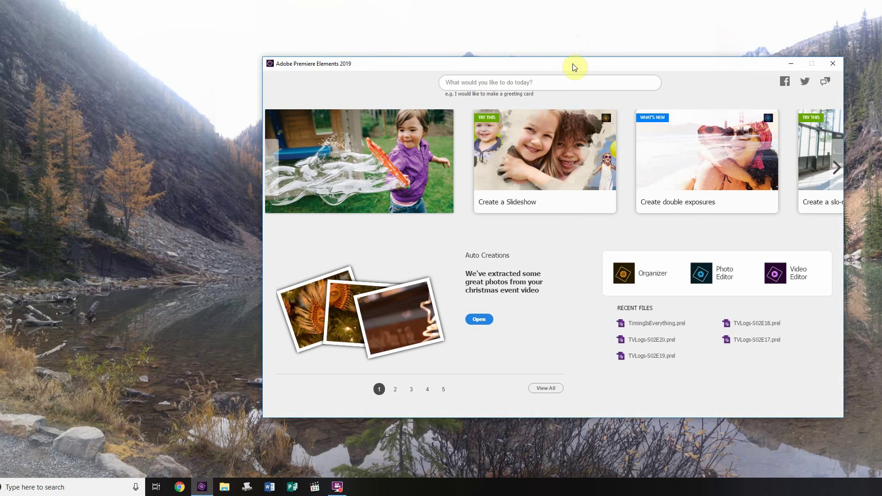
# - Move the welcome window aside and launch the Video Editor
pyautogui.moveTo(572, 68); pyautogui.dragTo(465, 70)
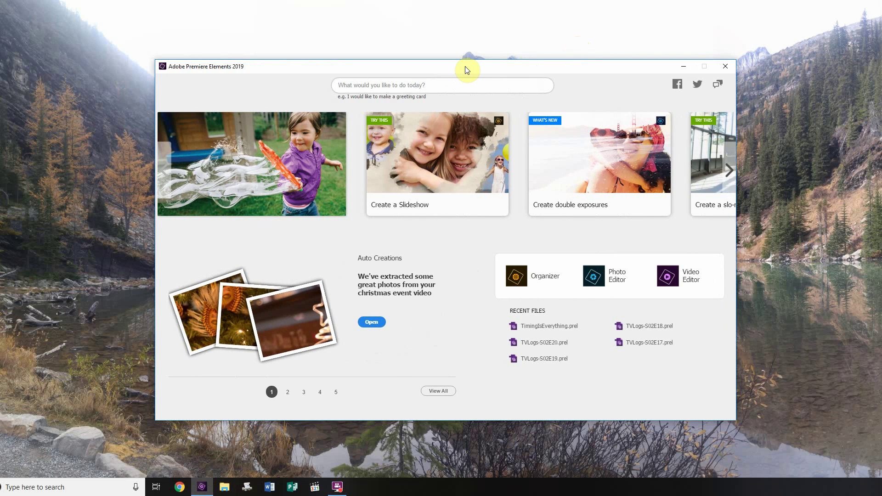
pyautogui.click(689, 278)
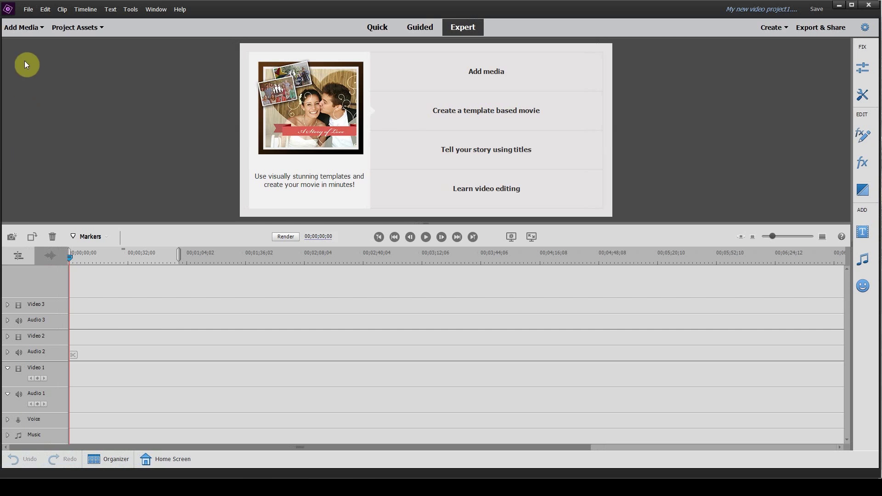
# - Start a new project with the DSLR 1080p24 preset and name it Timelapse
pyautogui.click(31, 9)
pyautogui.moveTo(41, 20)
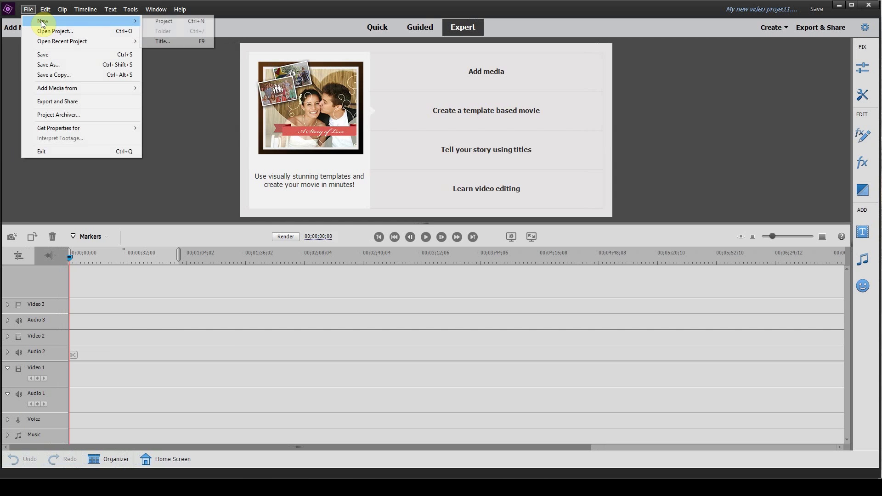
pyautogui.click(159, 20)
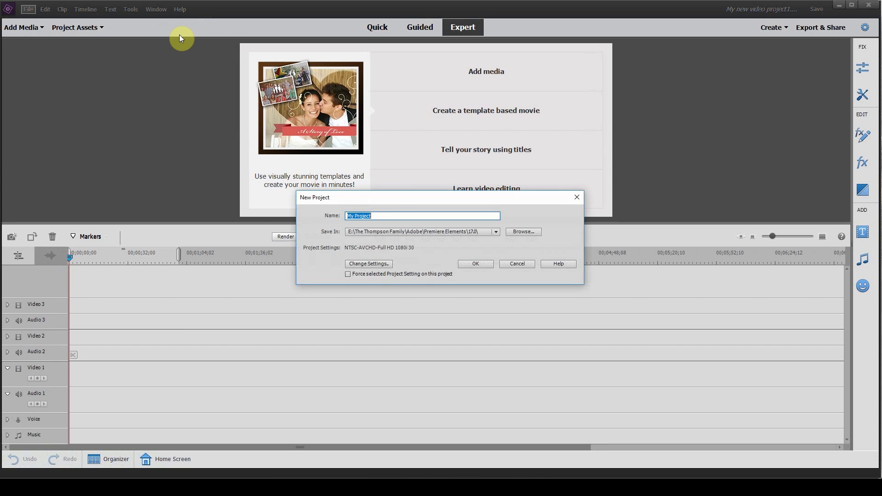
pyautogui.click(389, 263)
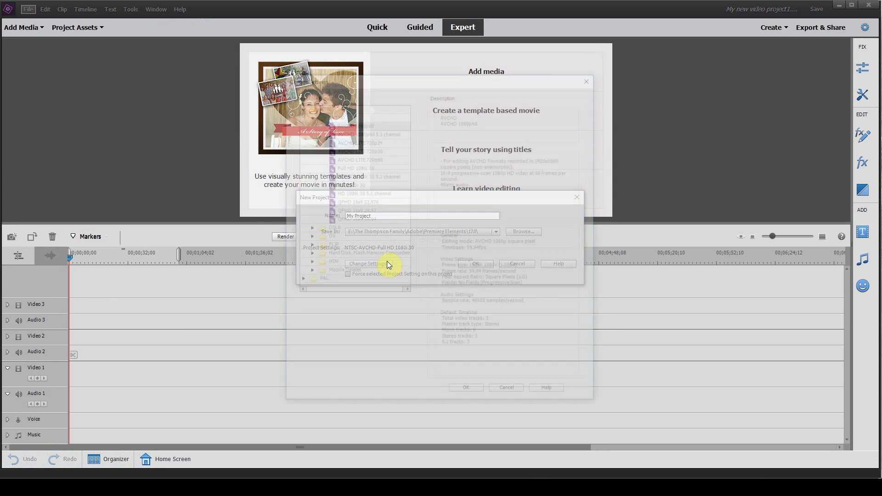
pyautogui.doubleClick(339, 228)
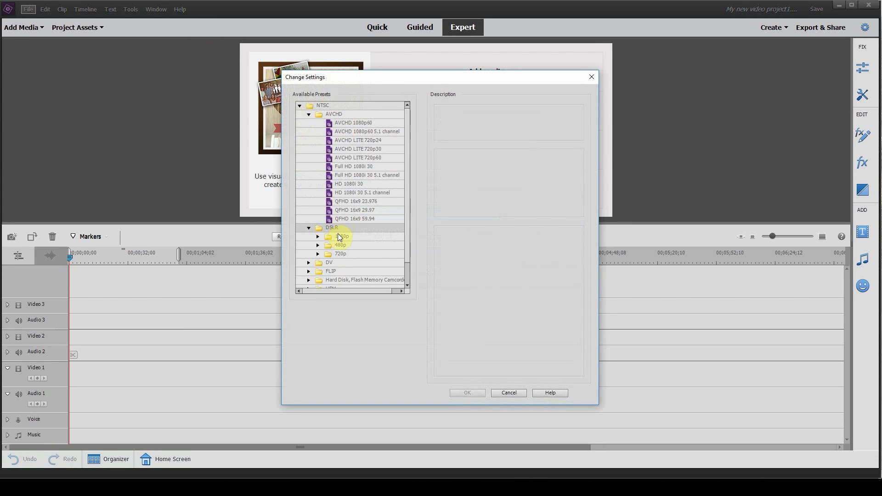
pyautogui.doubleClick(338, 237)
pyautogui.click(355, 247)
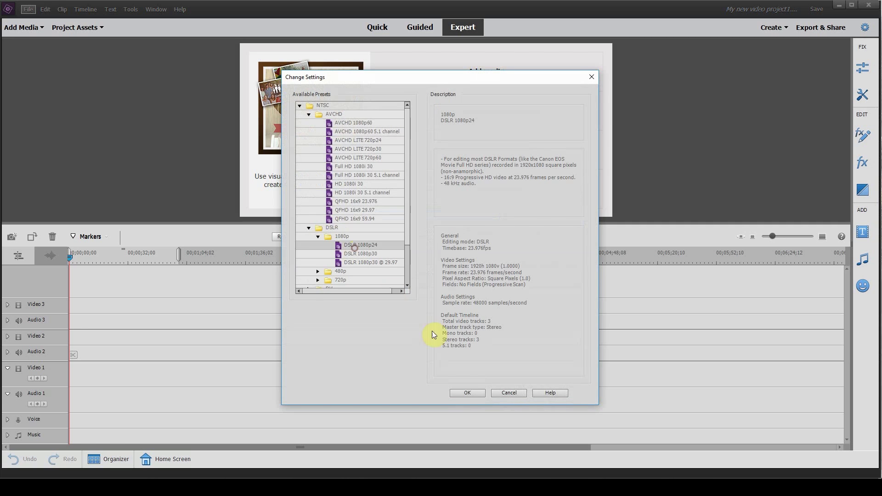
pyautogui.click(467, 393)
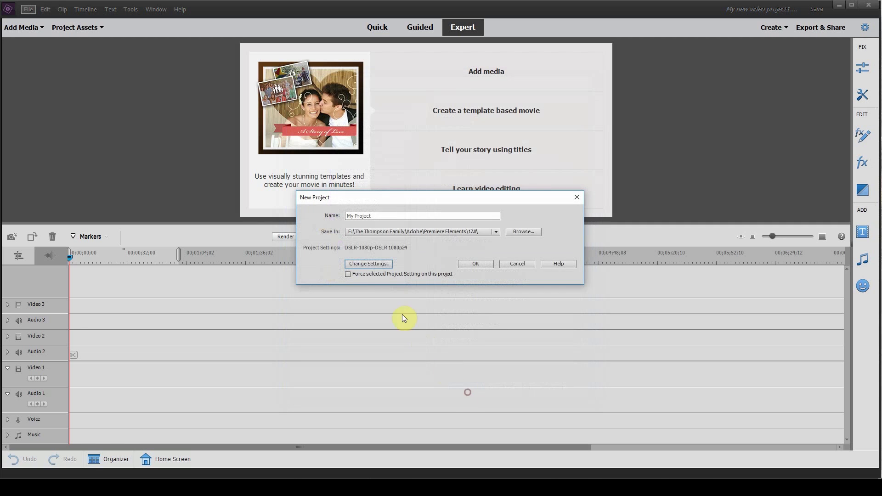
pyautogui.click(381, 213)
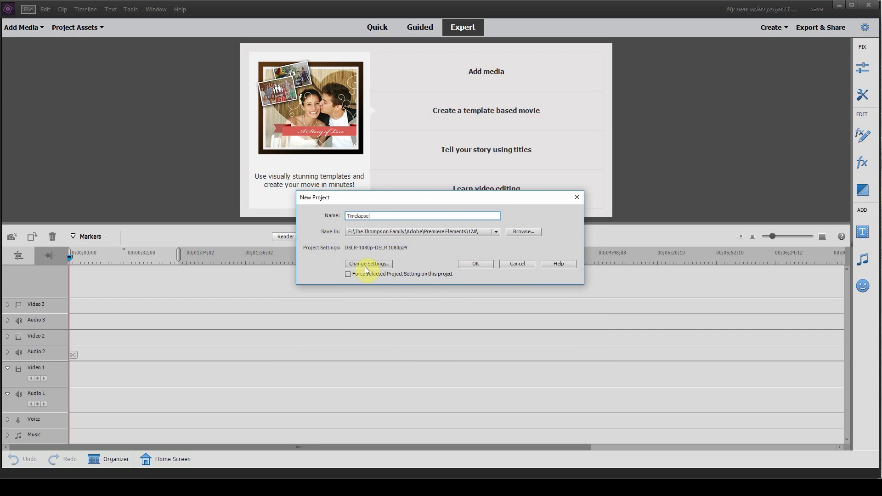
pyautogui.click(481, 264)
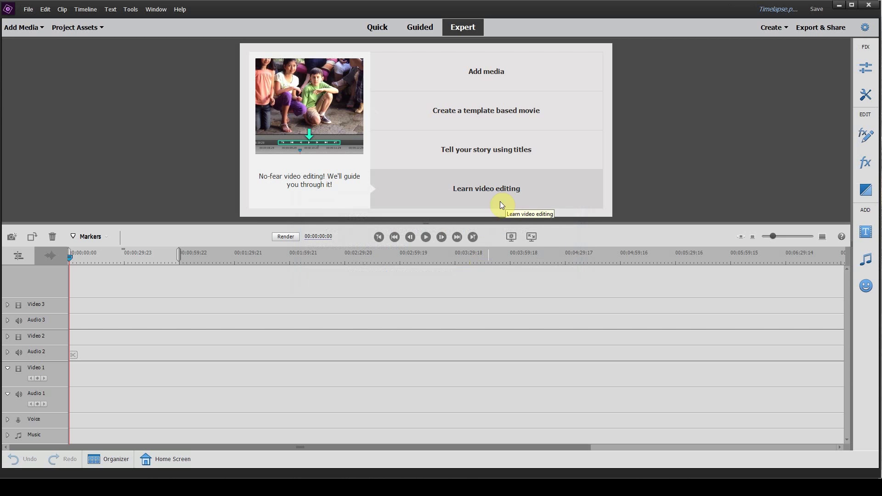
# - Import the whole footage folder from CalgaryHotel through Add Media's Files and Folders
pyautogui.click(40, 31)
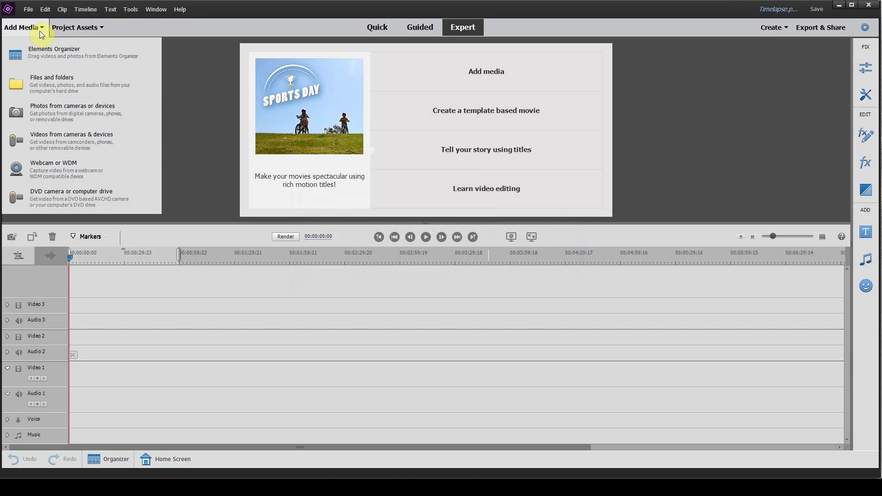
pyautogui.click(40, 82)
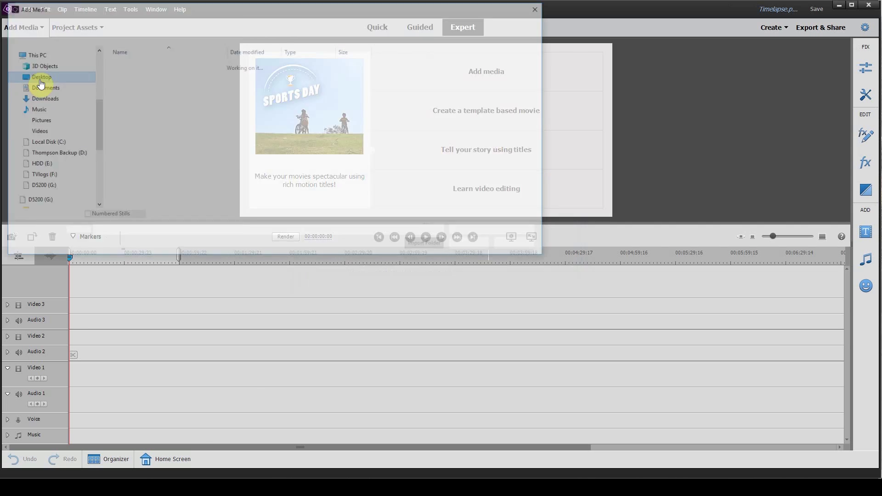
pyautogui.click(126, 64)
pyautogui.doubleClick(126, 63)
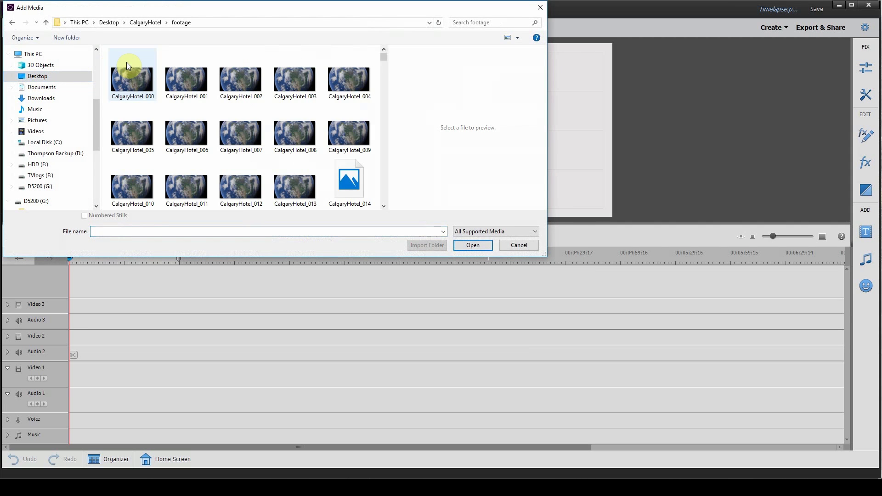
pyautogui.click(46, 22)
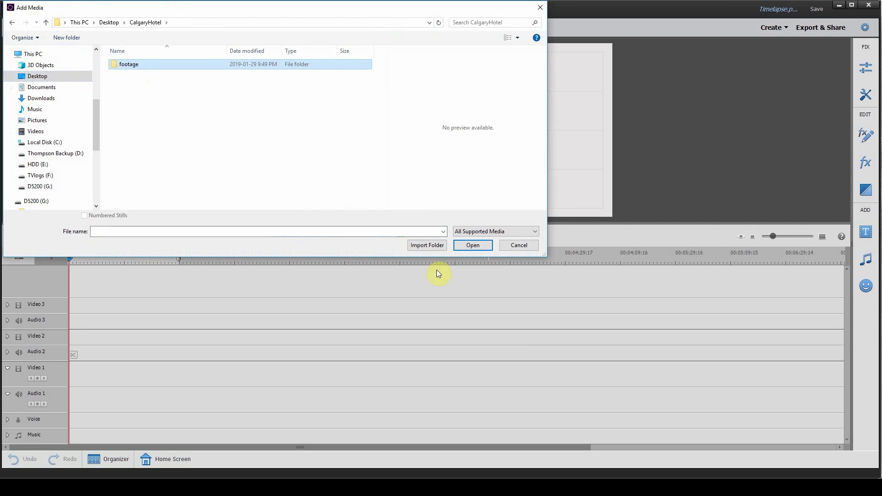
pyautogui.click(444, 246)
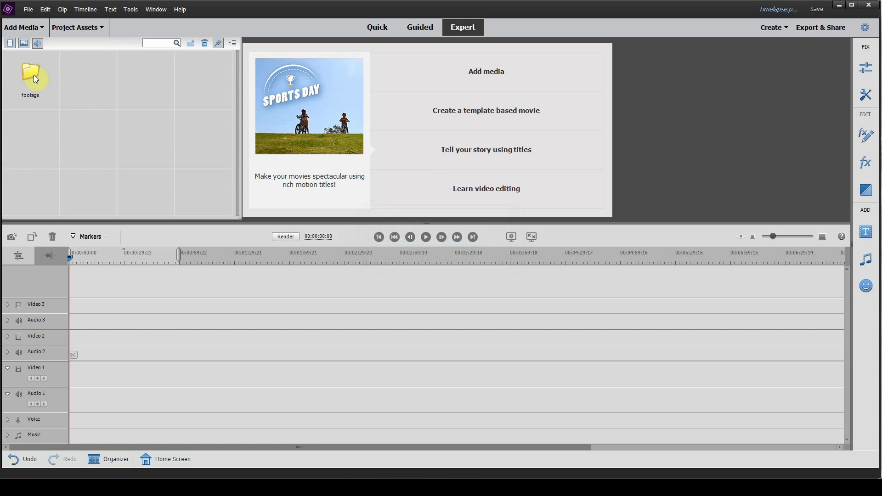
# - Turn all CalgaryHotel clips into a slideshow with 1-frame image duration and no default transition
pyautogui.doubleClick(34, 75)
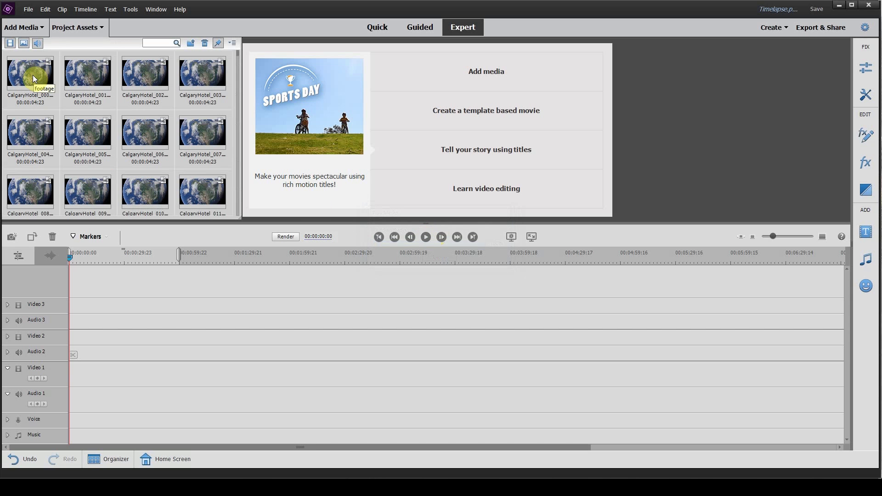
pyautogui.click(33, 78)
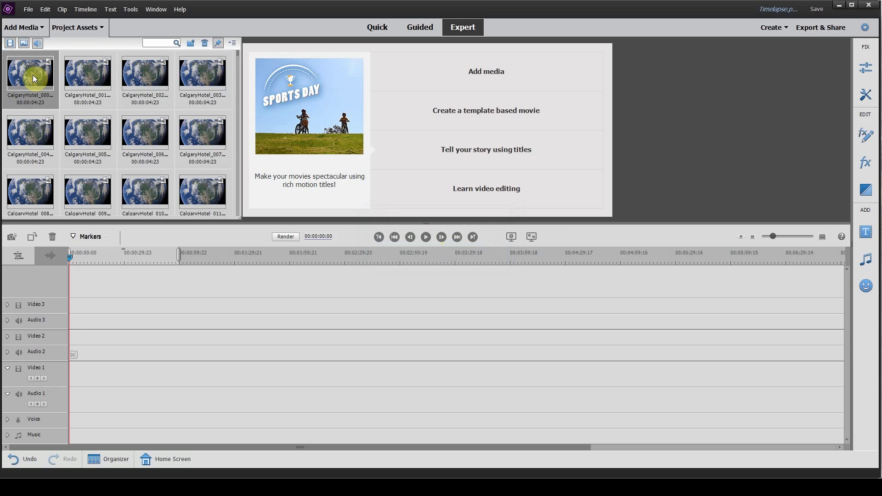
pyautogui.hotkey('ctrl', 'a')
pyautogui.rightClick(34, 78)
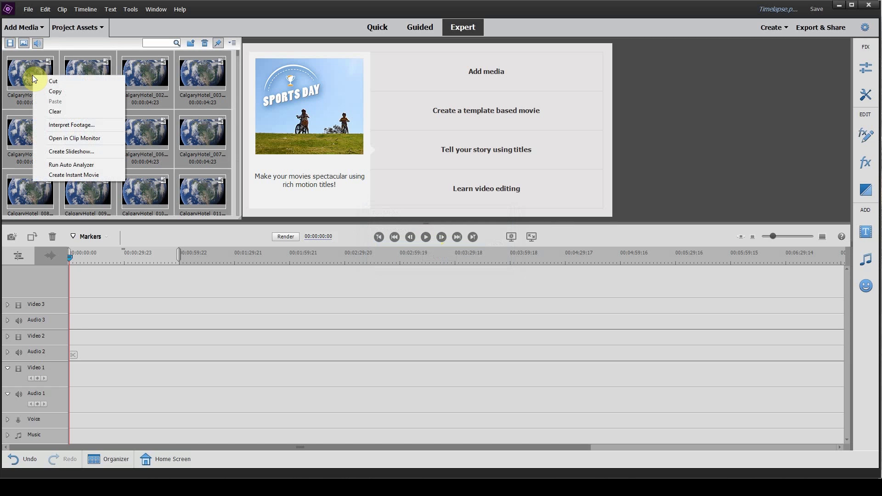
pyautogui.click(84, 153)
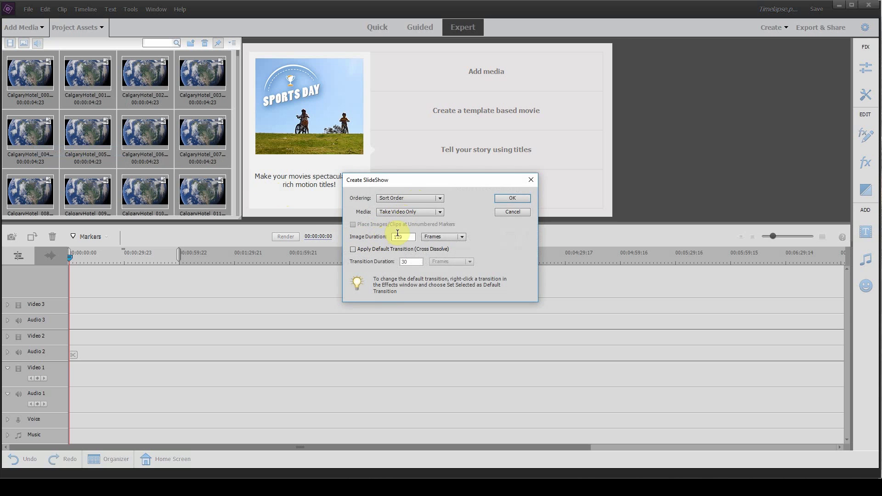
pyautogui.click(354, 251)
pyautogui.click(521, 199)
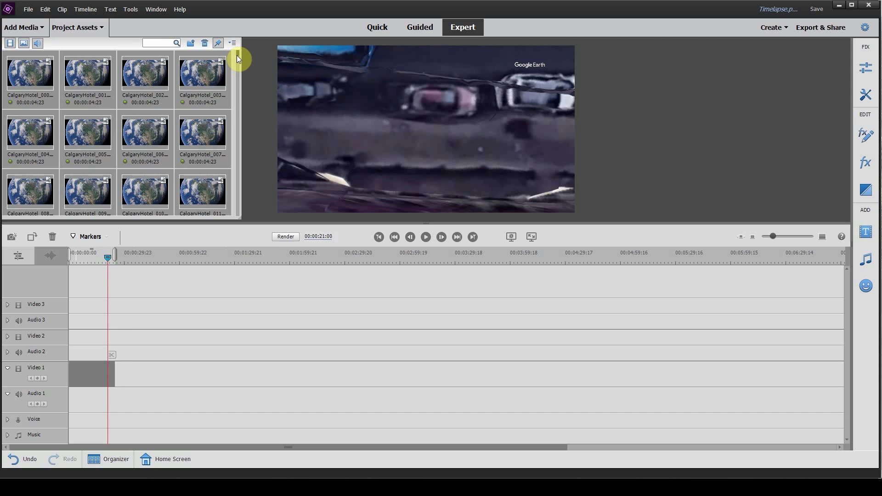
pyautogui.moveTo(236, 55); pyautogui.dragTo(239, 70)
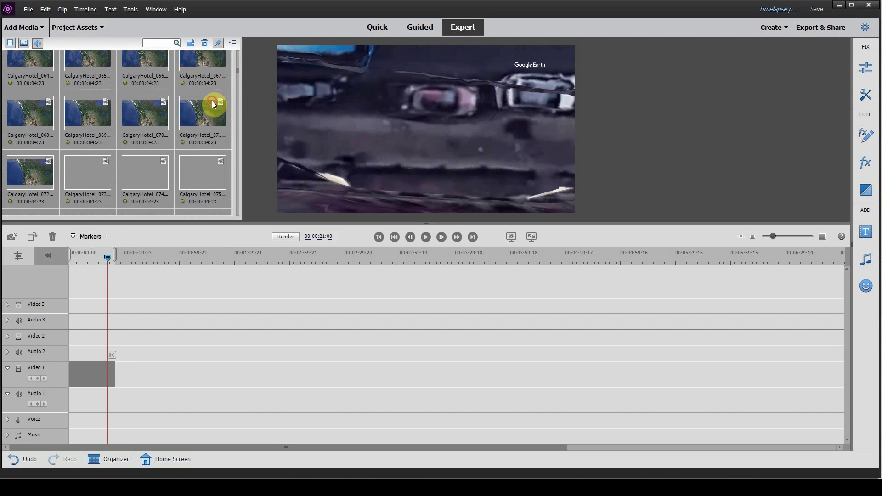
pyautogui.scroll(-10, 197, 128)
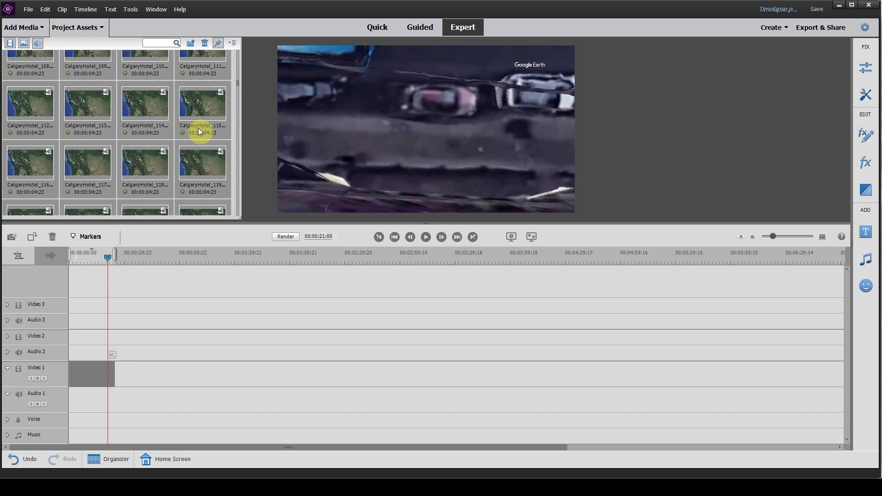
pyautogui.scroll(-20, 198, 128)
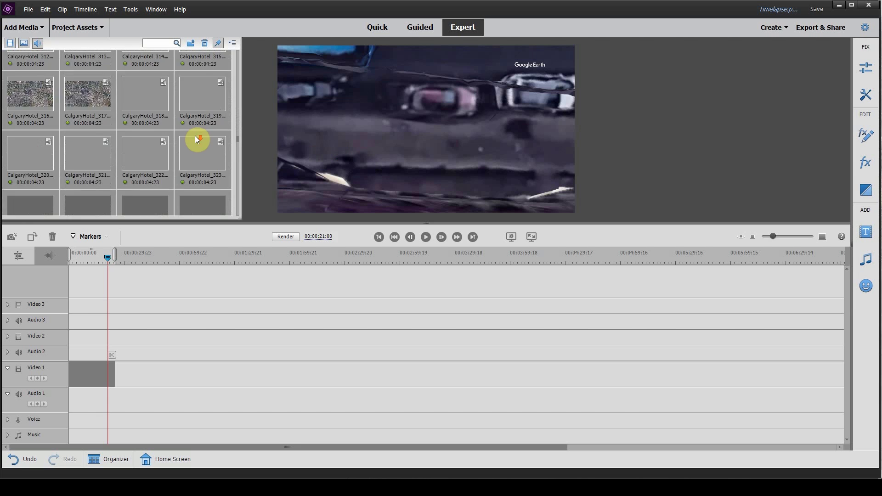
pyautogui.moveTo(236, 149); pyautogui.dragTo(237, 160)
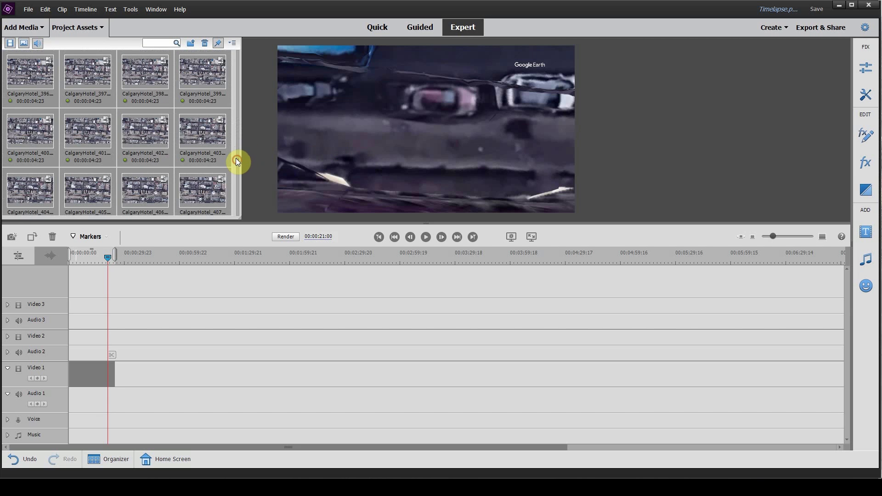
pyautogui.scroll(-8, 203, 150)
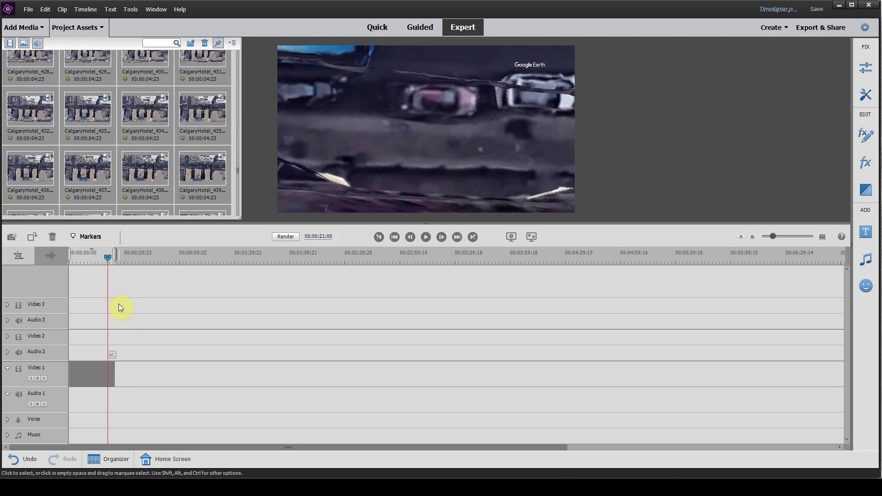
pyautogui.moveTo(107, 258); pyautogui.dragTo(106, 277)
# - Save the project and export Timelapse as a 1920x1080 MP4 at maximum quality without audio
pyautogui.click(507, 184)
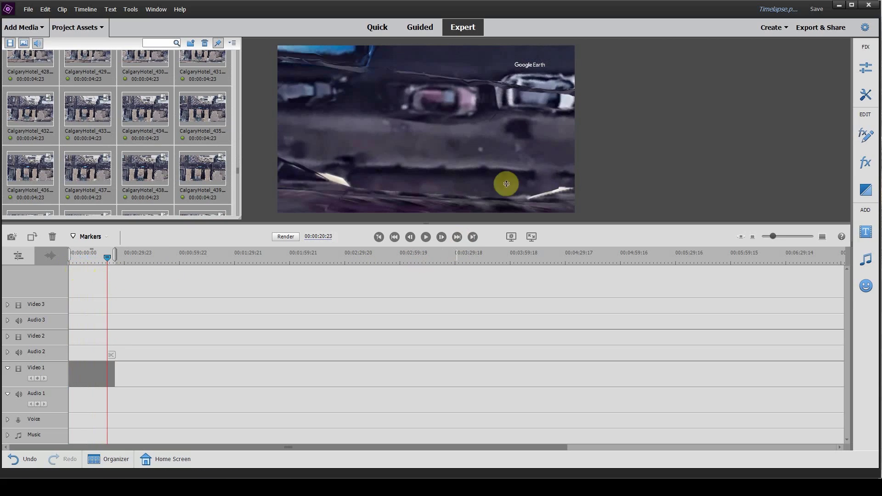
pyautogui.click(816, 10)
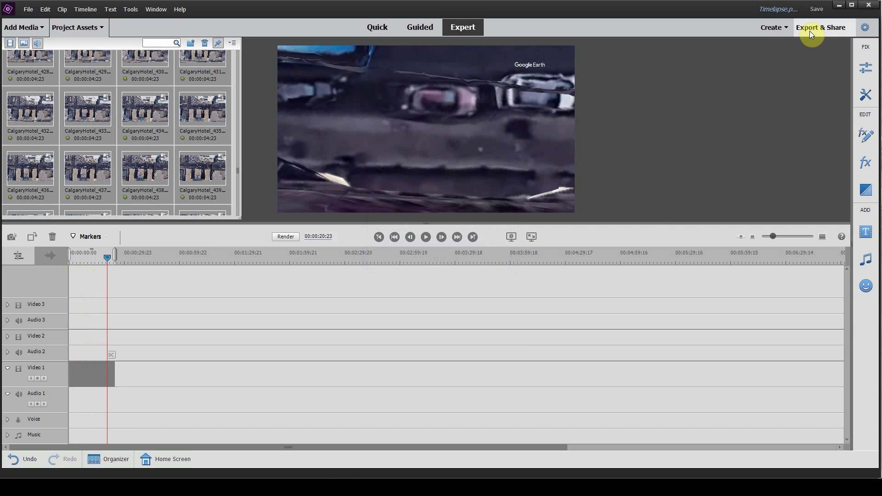
pyautogui.click(808, 29)
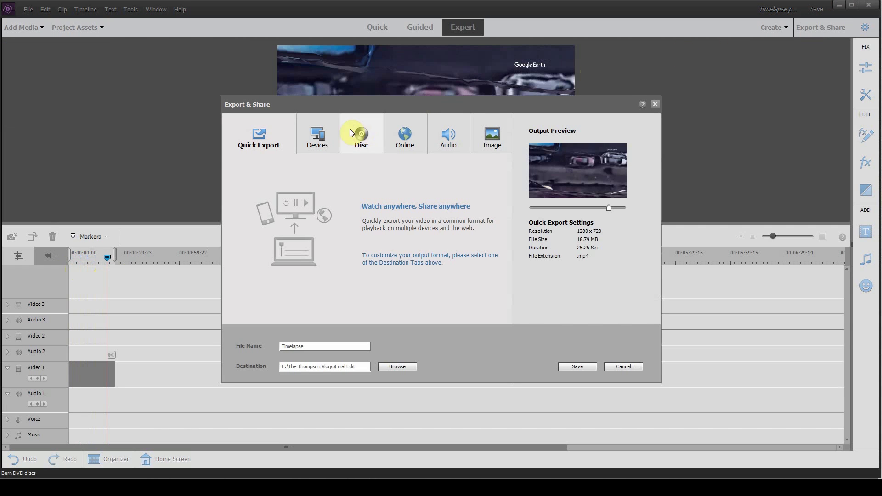
pyautogui.click(316, 135)
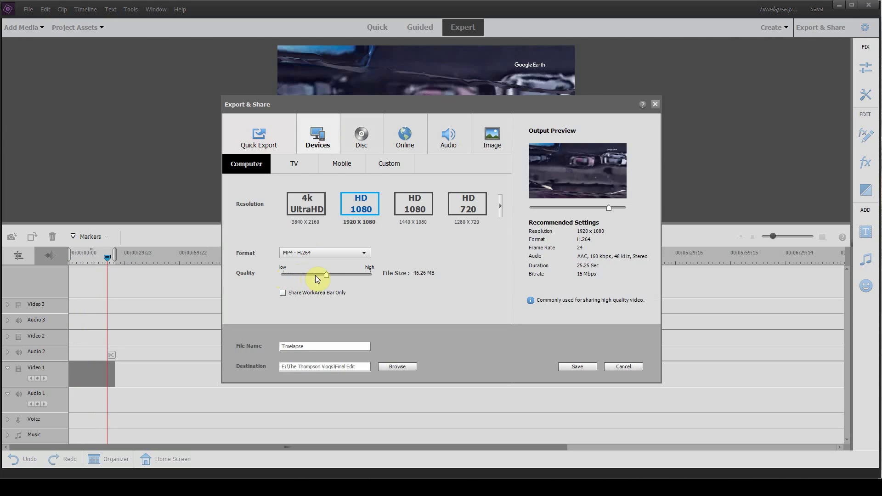
pyautogui.moveTo(327, 278); pyautogui.dragTo(393, 269)
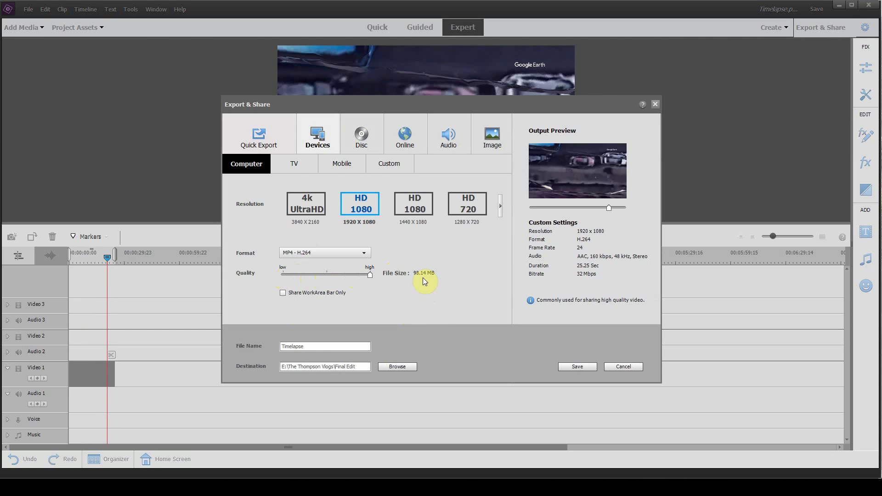
pyautogui.click(579, 367)
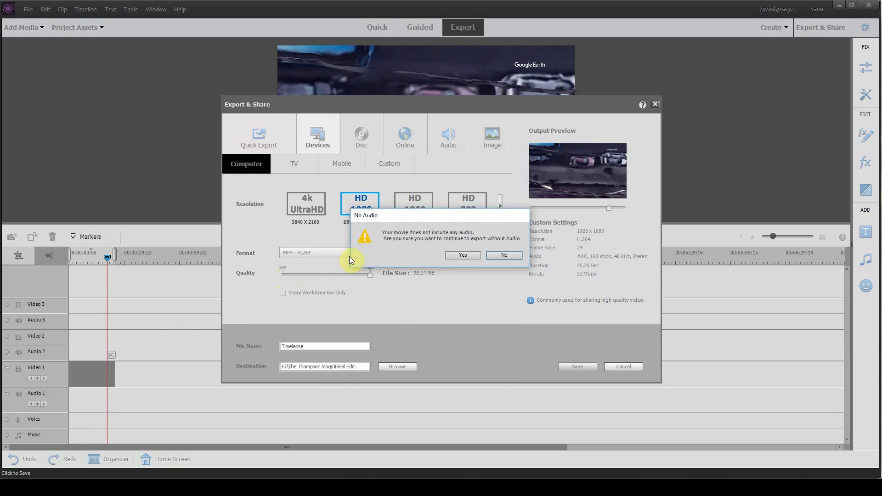
pyautogui.click(469, 254)
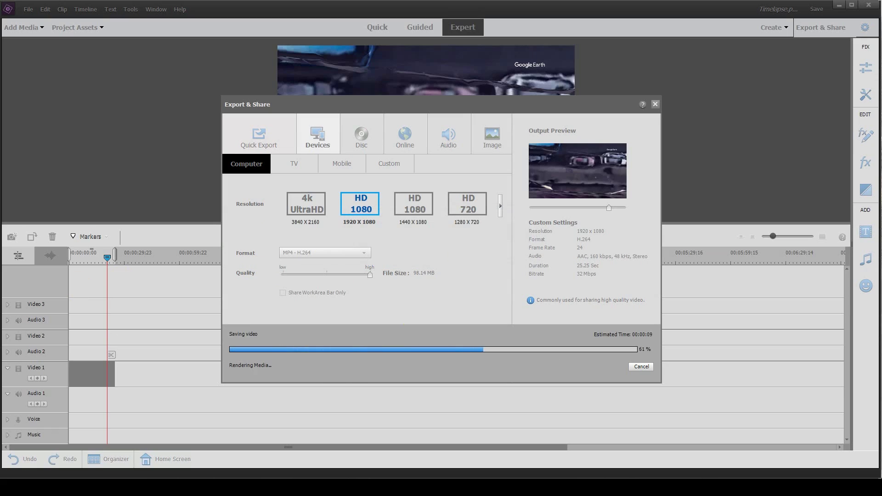